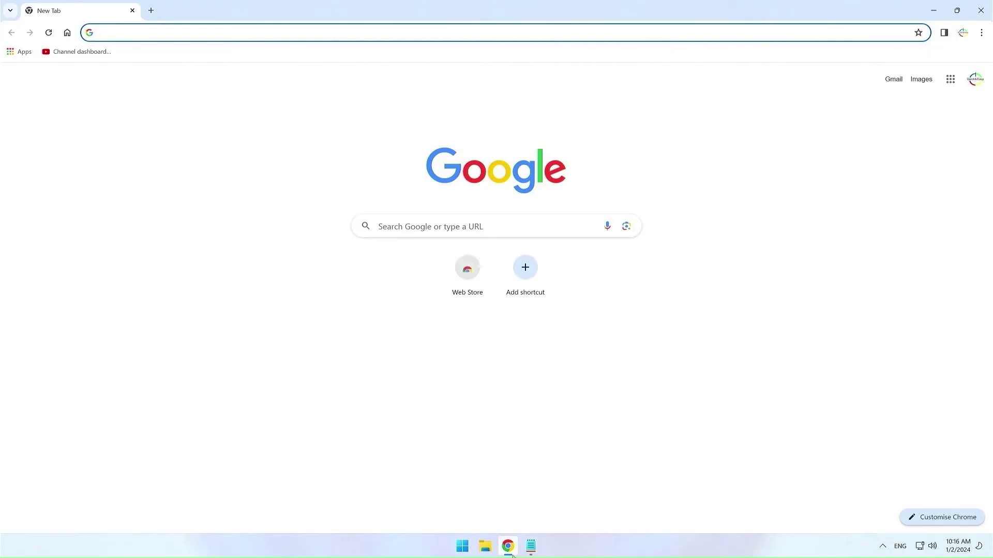
Step: Search Google for 'ventoy' and open the official ventoy.net site
click(459, 228)
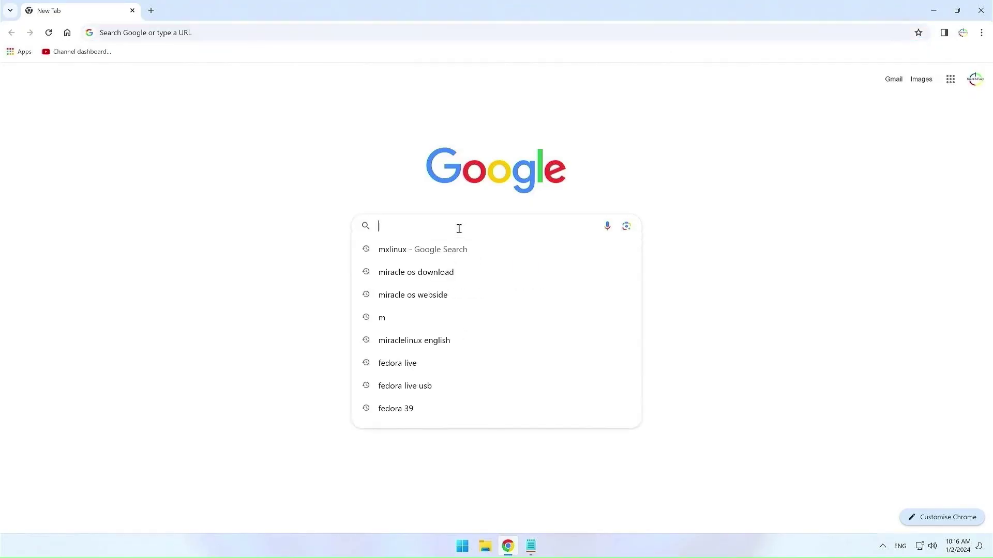
text(ventoy)
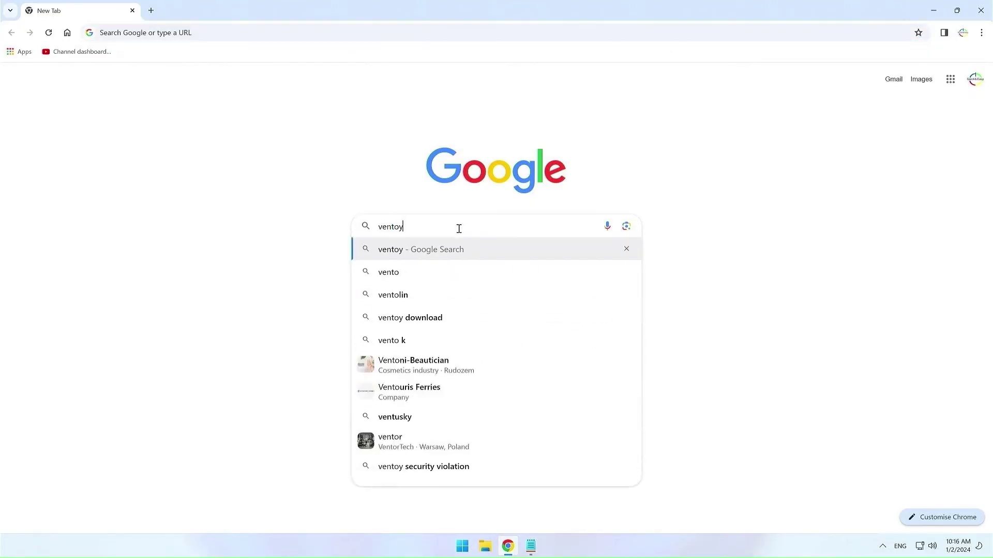
key(Return)
click(131, 195)
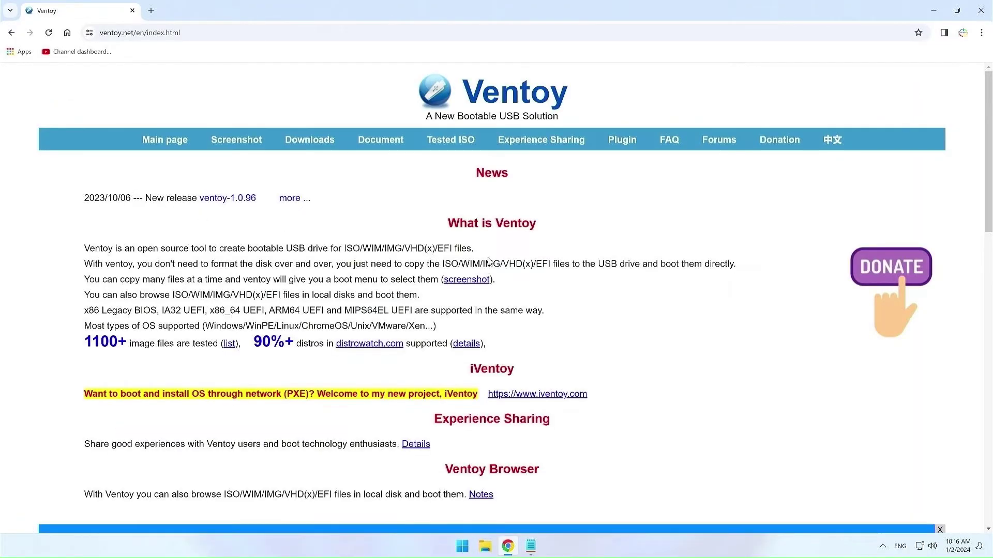
Step: Go to the Ventoy downloads and follow the ventoy-1.0.96-windows.zip link on SourceForge
click(311, 145)
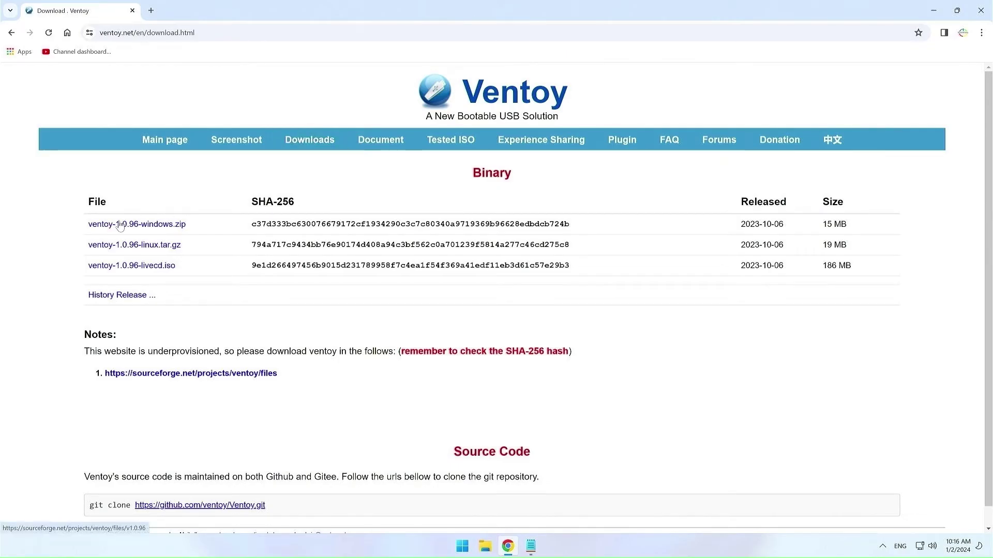
click(120, 225)
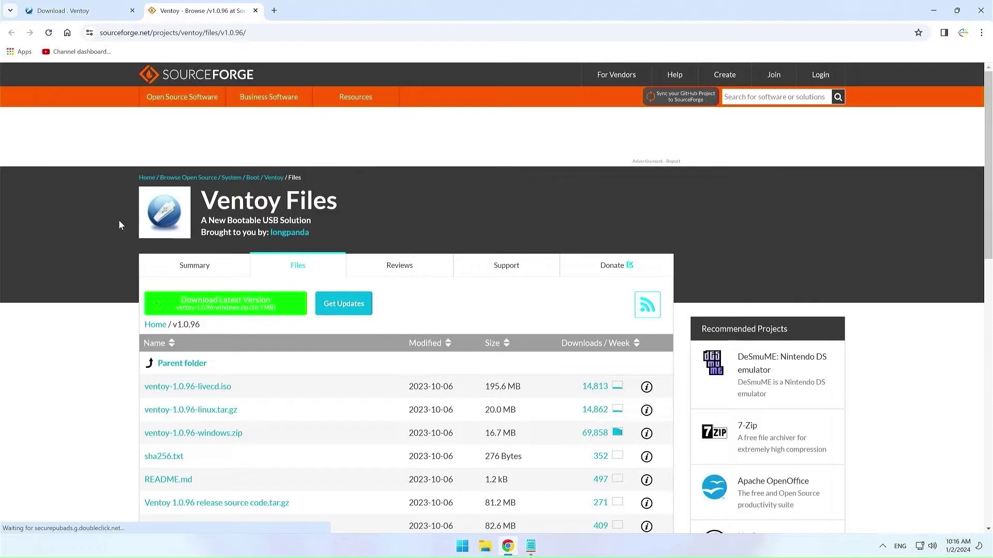
click(223, 303)
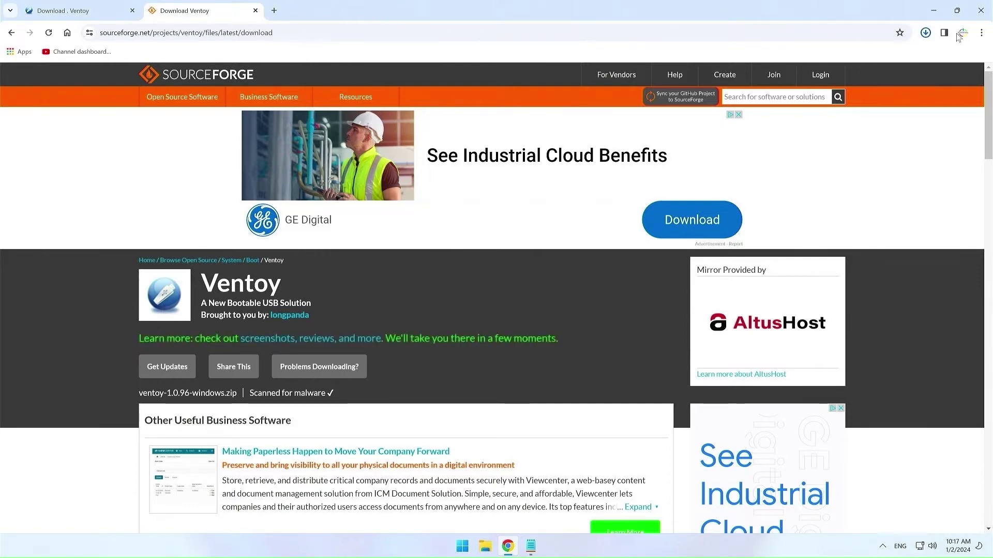
Step: Close Chrome while the ventoy-1.0.96-windows.zip download continues
click(981, 9)
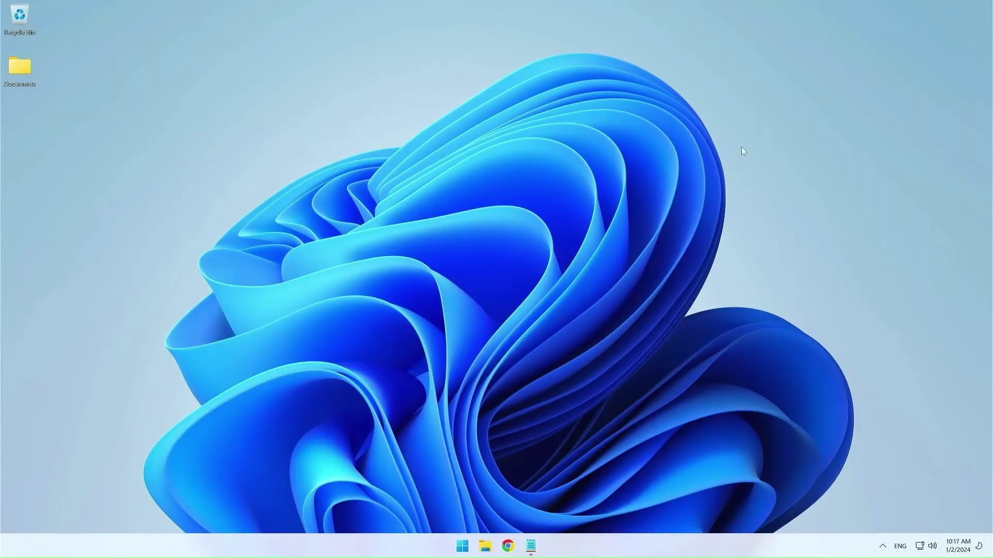
Step: Extract the downloaded ventoy zip in the Downloads folder
click(486, 550)
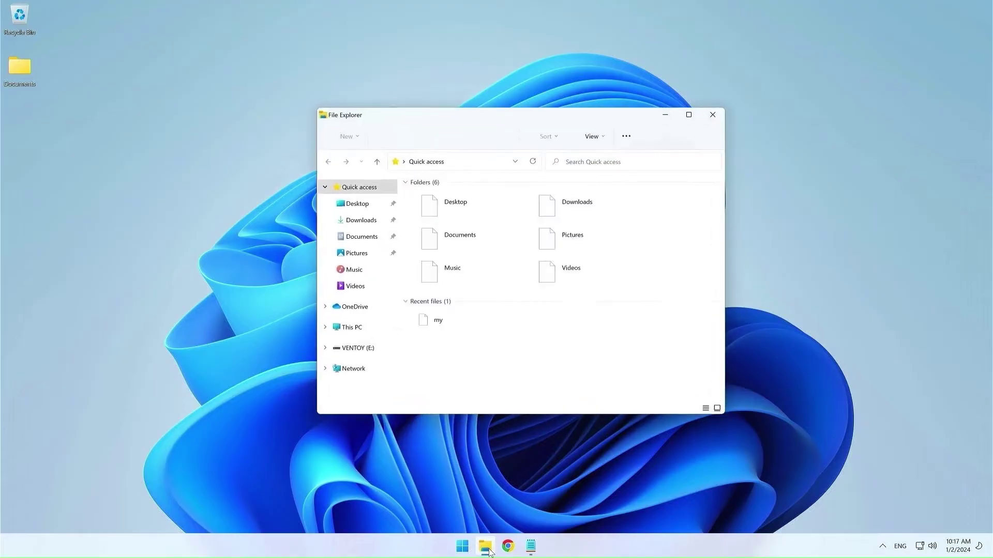
double_click(547, 207)
right_click(457, 208)
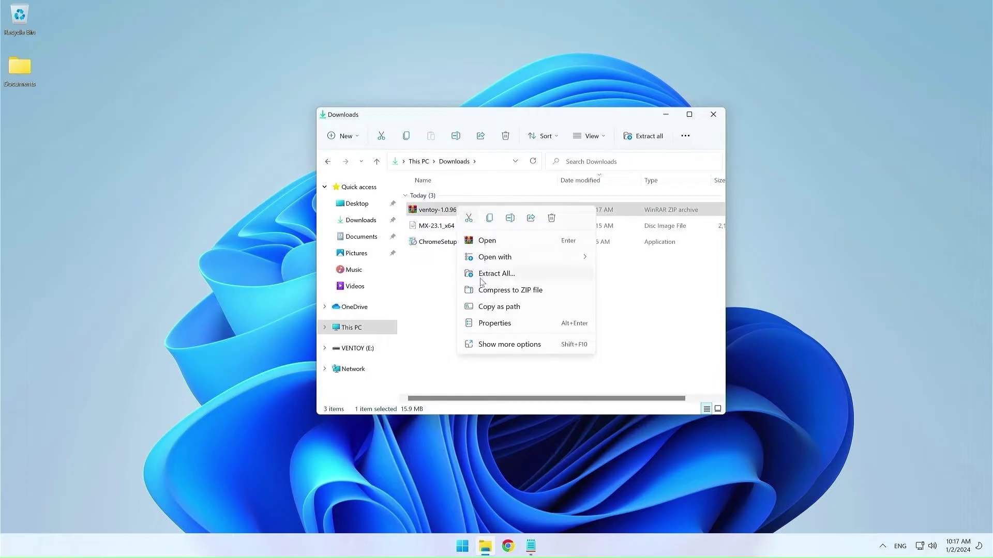
click(481, 279)
click(590, 372)
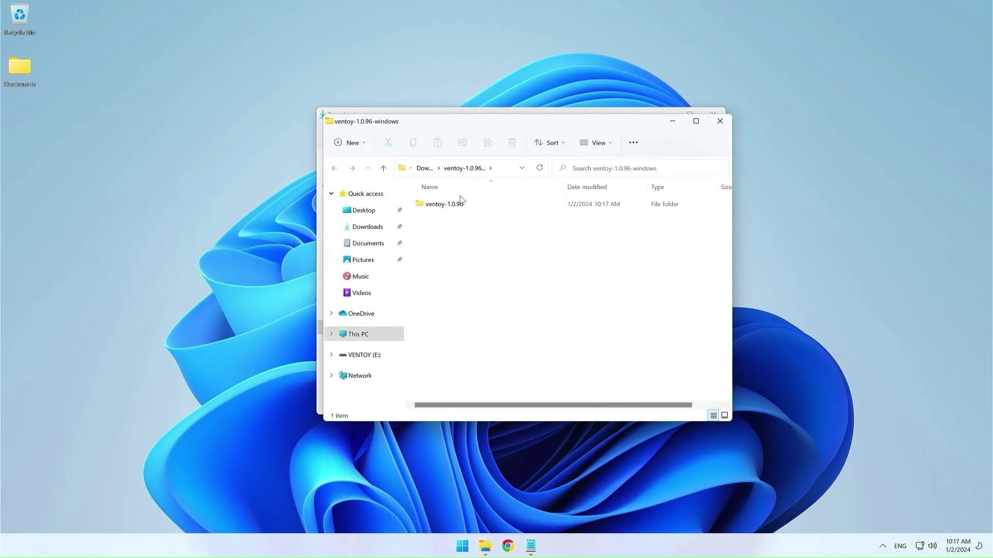
Step: Launch Ventoy2Disk from the ventoy-1.0.96 folder and allow it to make changes
double_click(441, 205)
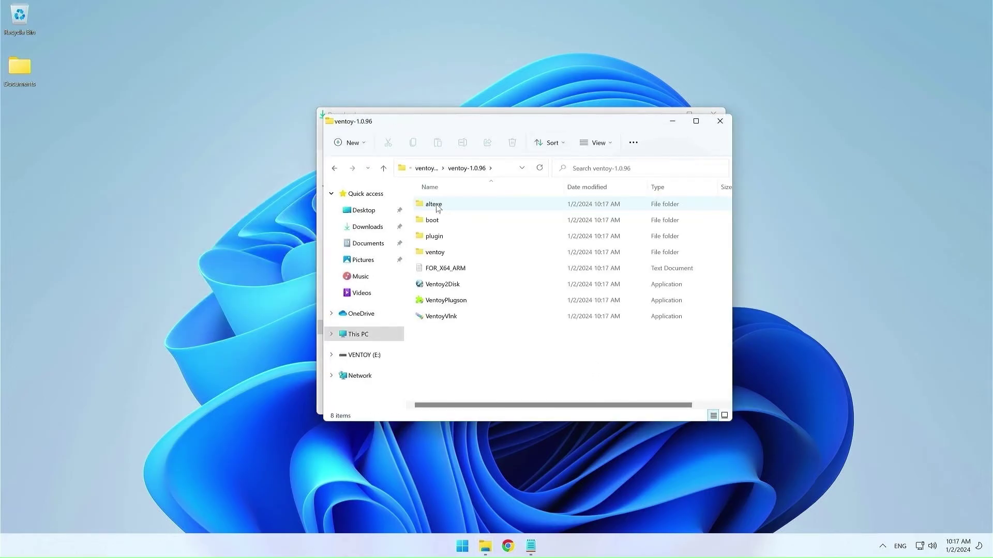
double_click(444, 286)
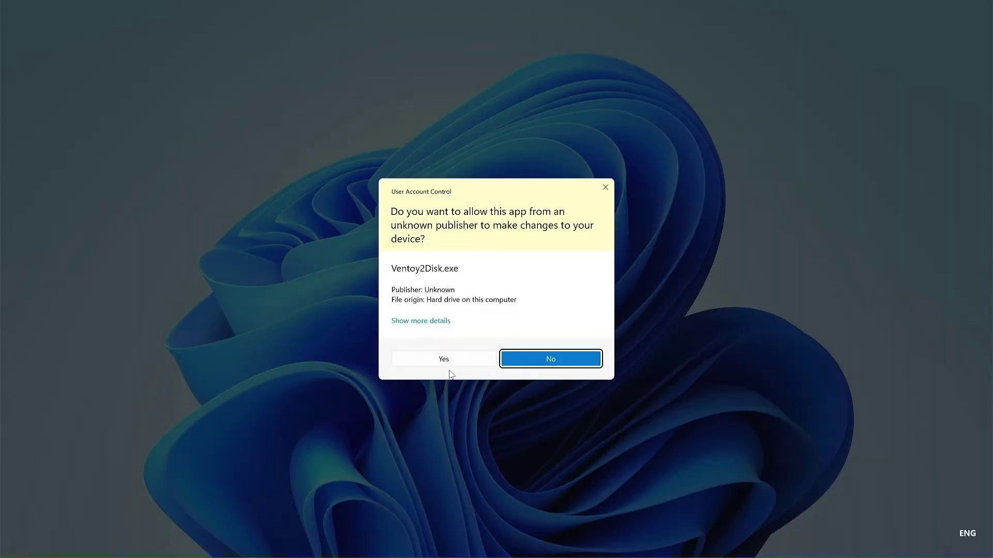
click(453, 361)
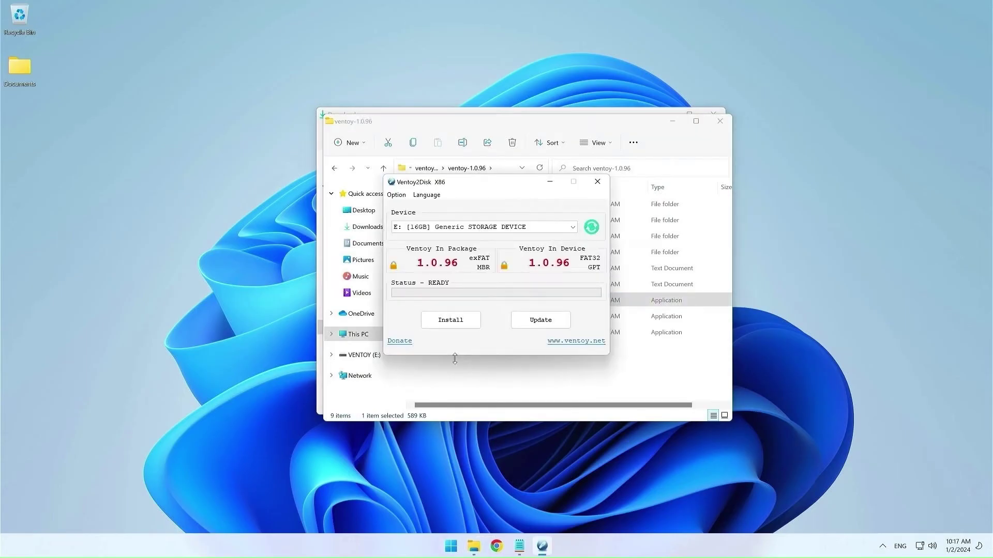
Step: Keep the 16GB E: drive selected and set the partition style to GPT
click(458, 227)
click(457, 228)
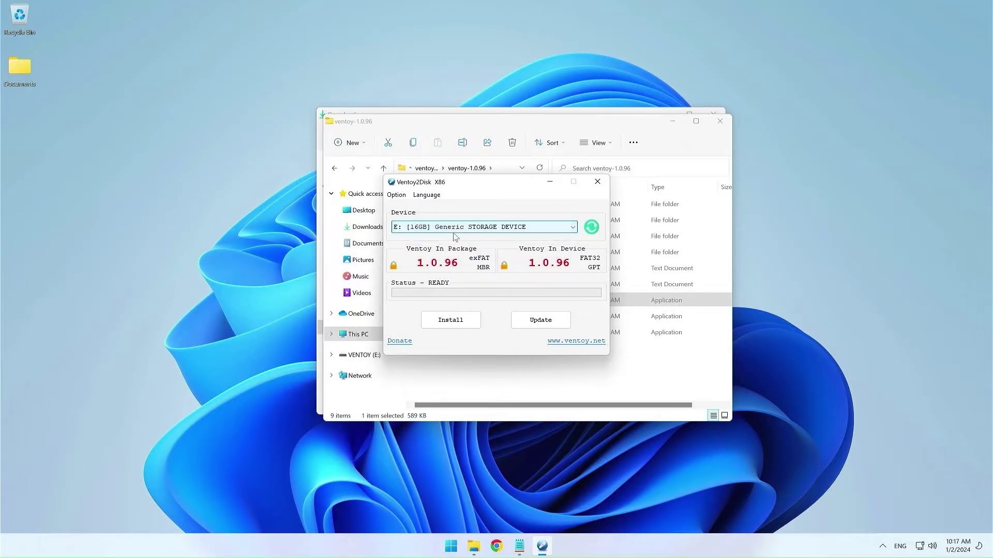
click(396, 195)
mouse_move(399, 221)
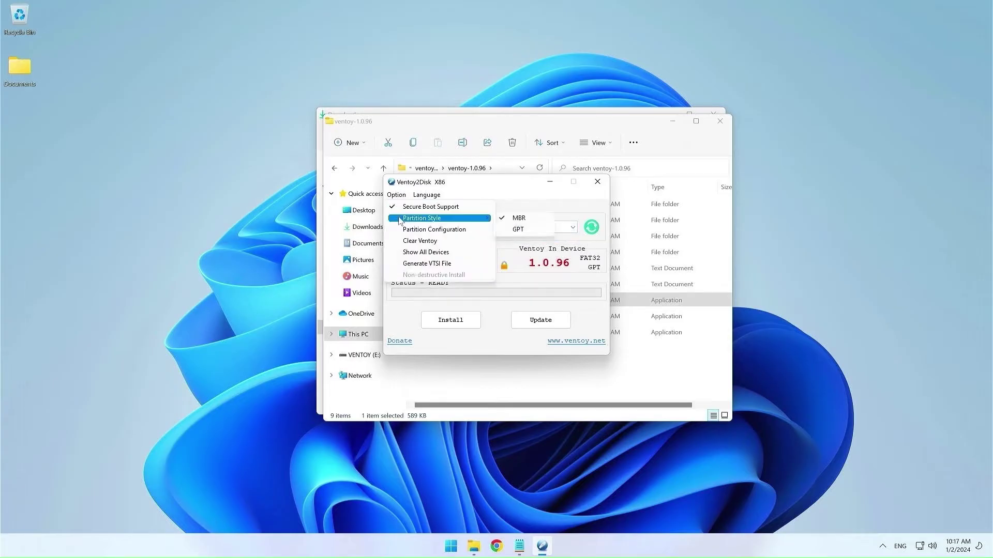
click(516, 230)
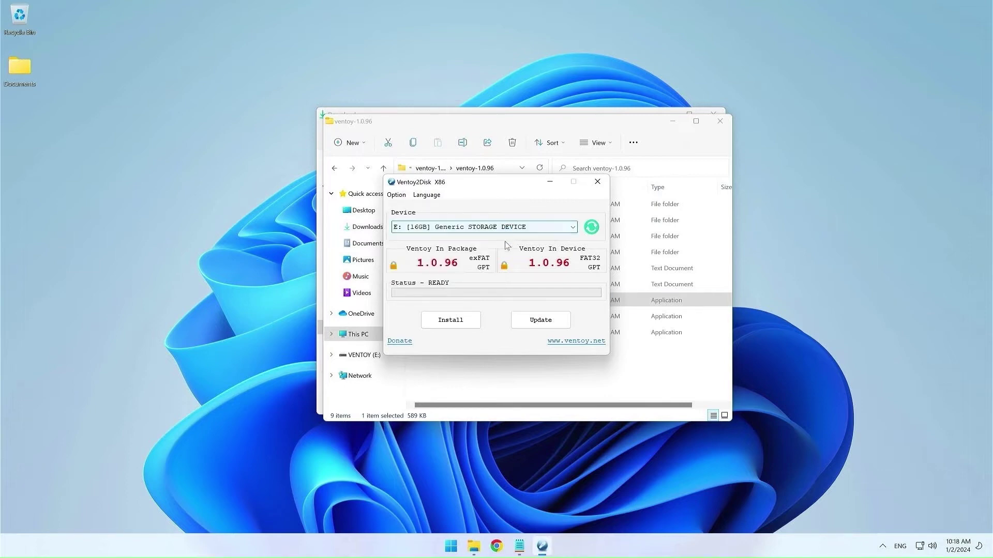
Step: Install Ventoy 1.0.96 onto E:, confirming both format warnings and the success message
click(454, 323)
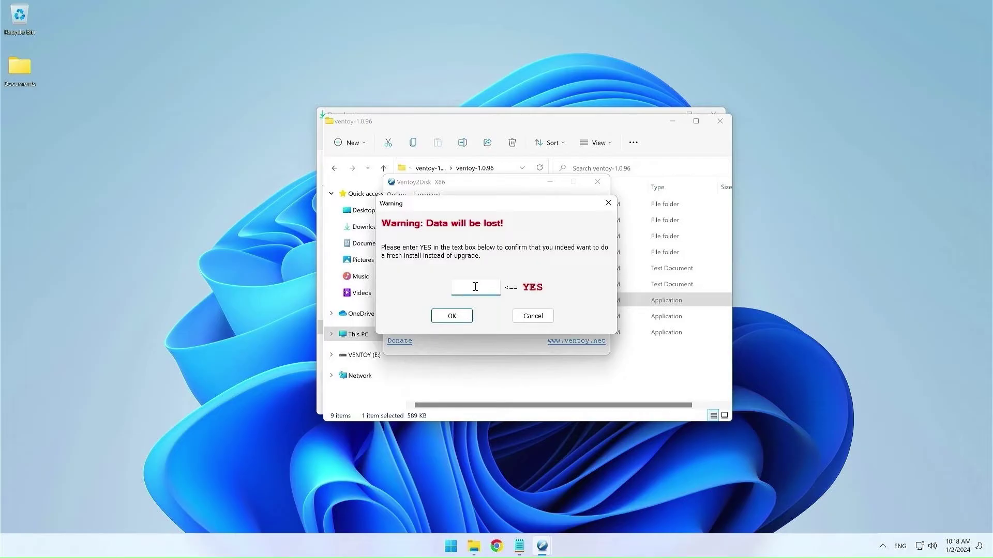
click(453, 315)
click(529, 309)
click(529, 310)
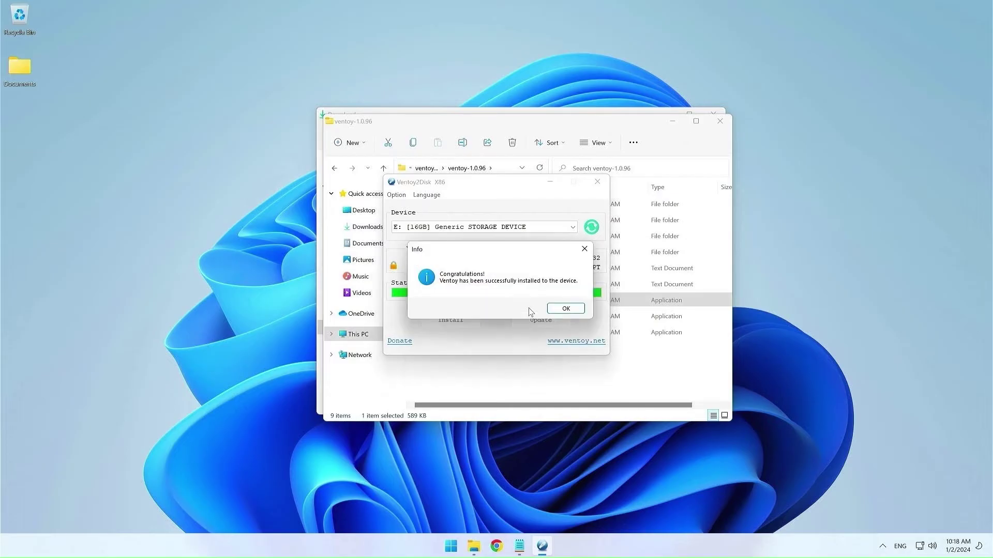
click(567, 310)
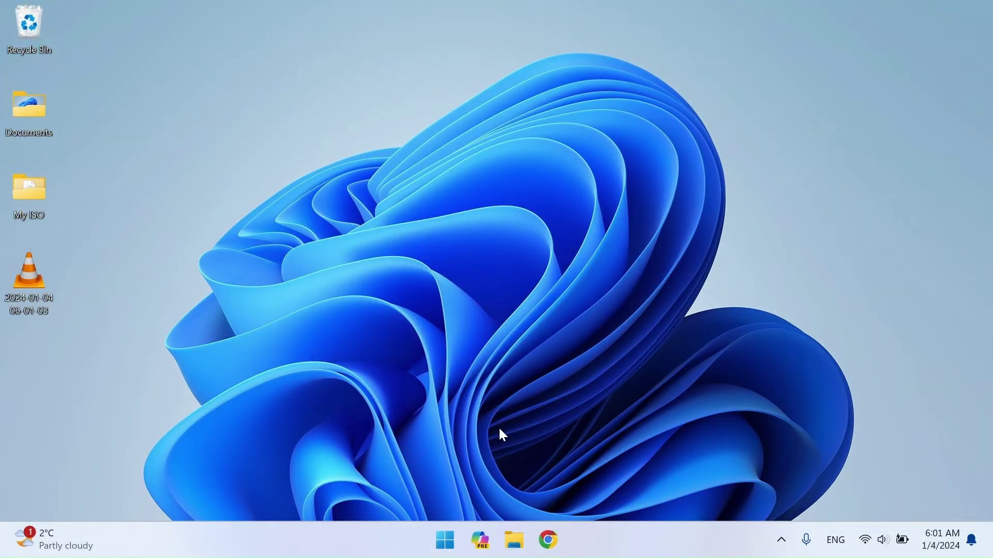
Step: Open the empty VENTOY (D:) drive and the My ISO folder in File Explorer
click(521, 546)
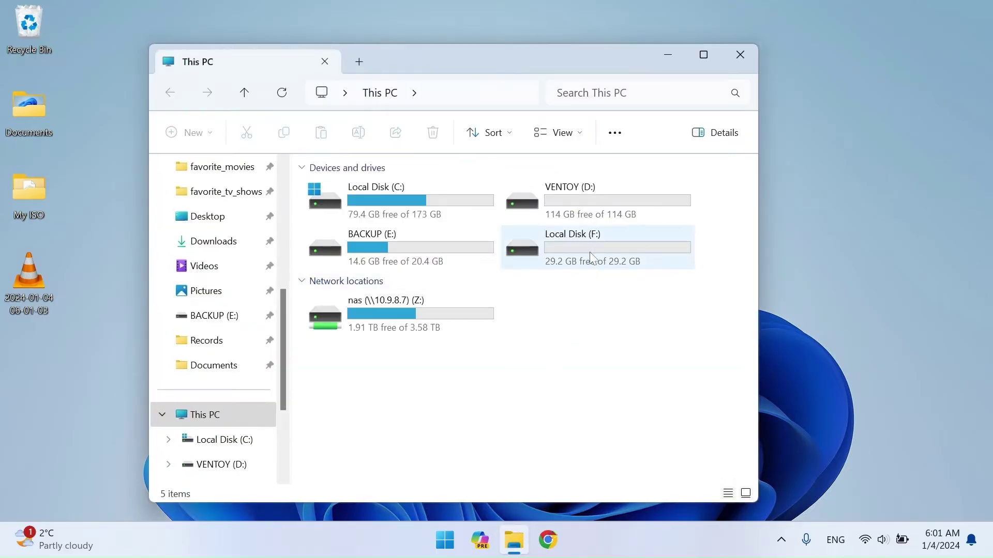
double_click(610, 207)
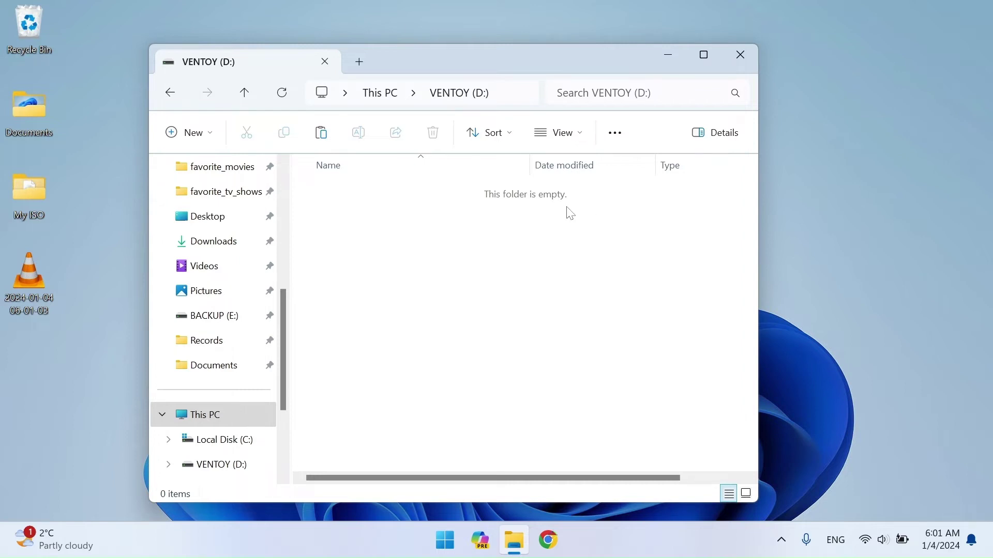
double_click(36, 199)
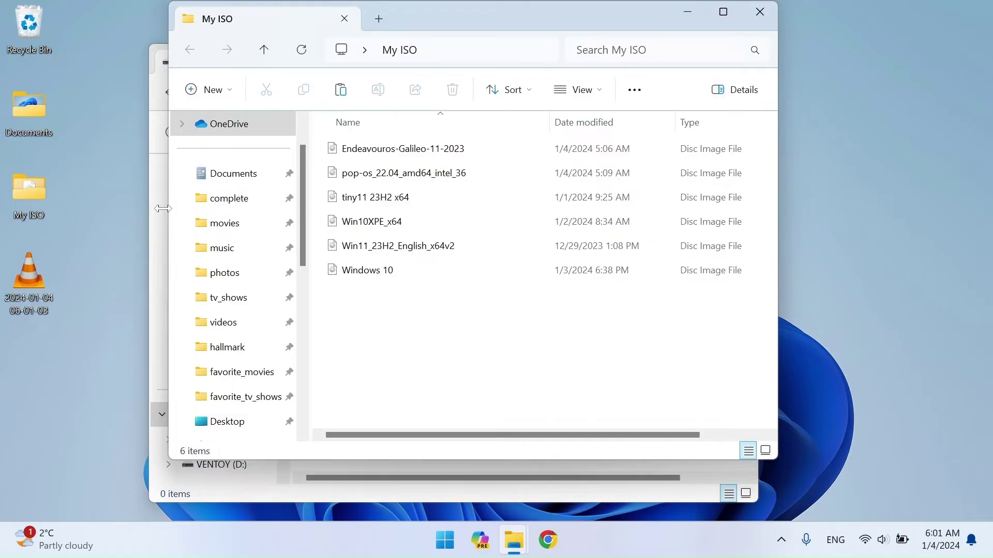
Step: Snap My ISO left and VENTOY (D:) right, then copy tiny11 23H2 x64 across
mouse_move(719, 14)
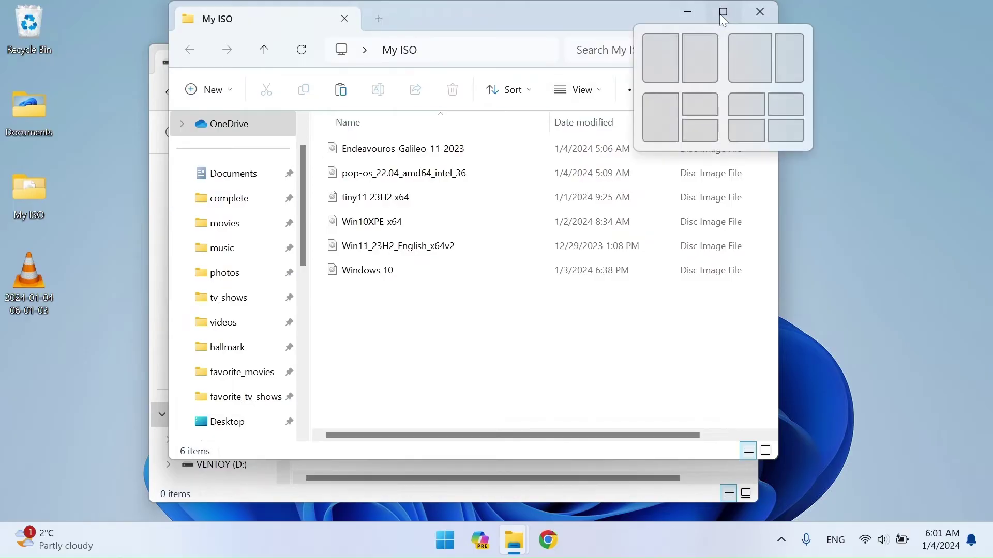
click(666, 52)
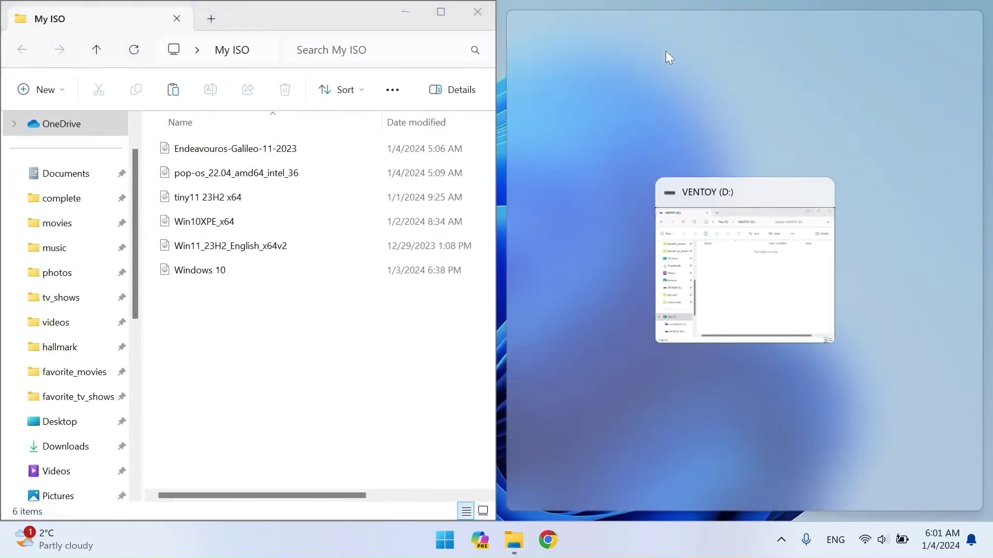
click(731, 285)
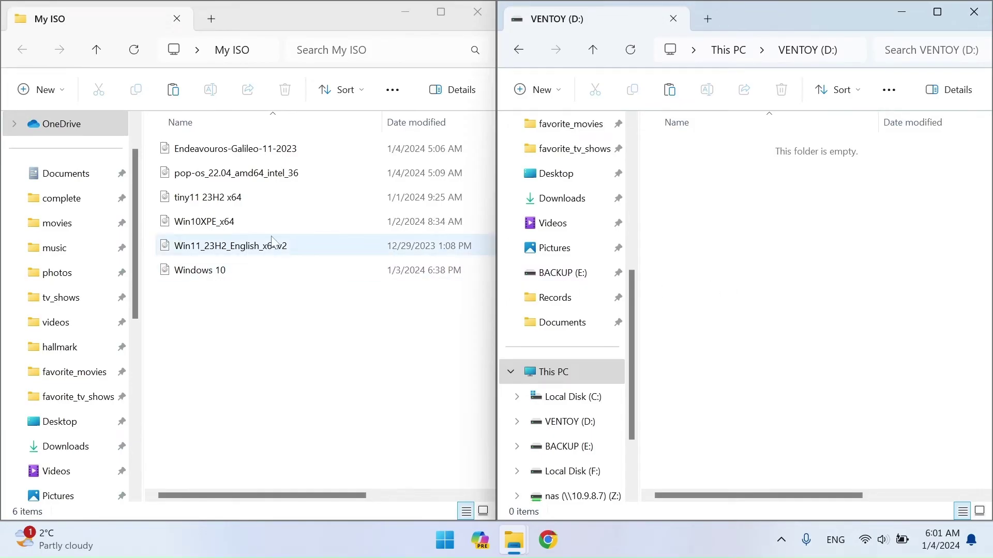
drag(222, 197, 712, 264)
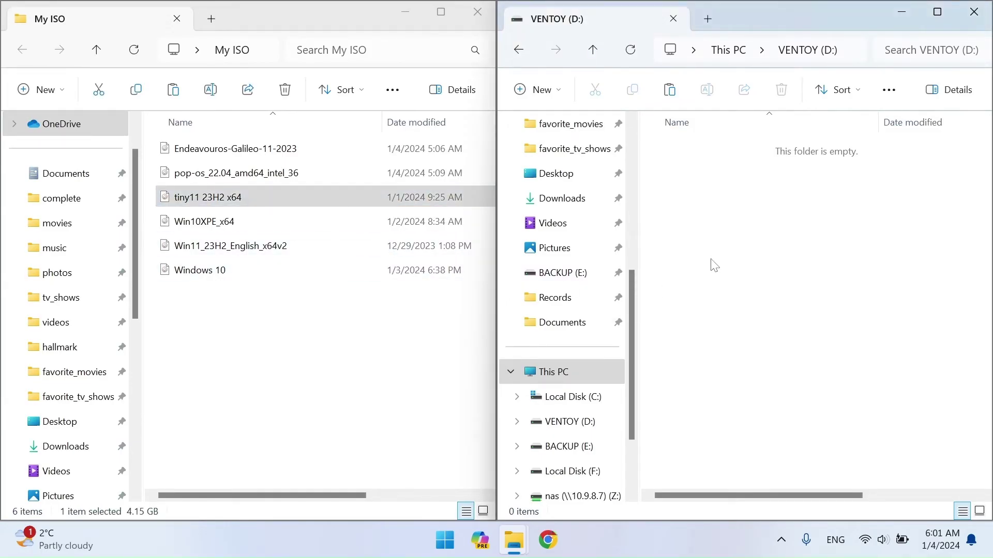
Step: Copy the Endeavouros, pop-os, Win11_23H2_English_x64v2 and Windows 10 ISOs onto VENTOY (D:)
drag(156, 158, 743, 261)
drag(201, 176, 743, 247)
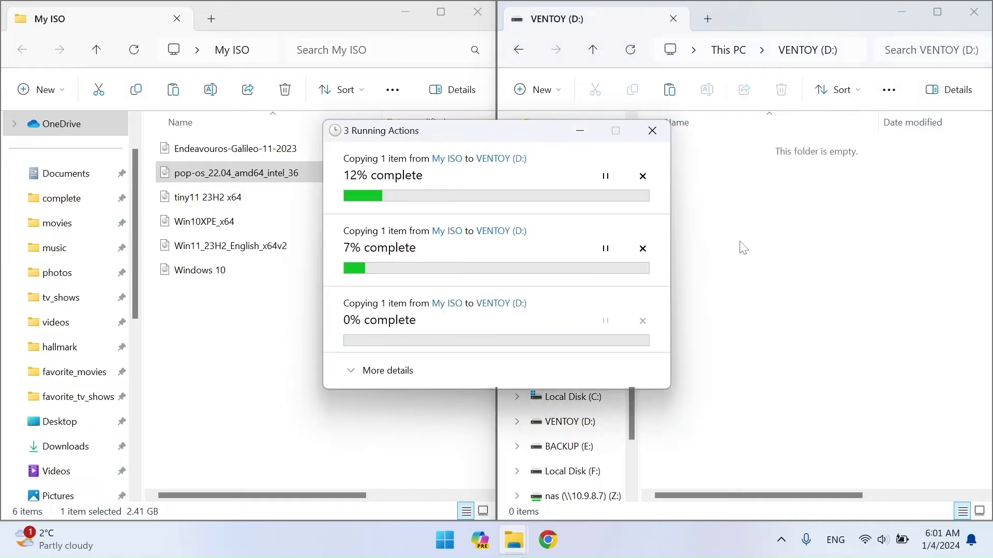
drag(165, 251, 735, 317)
drag(168, 270, 762, 341)
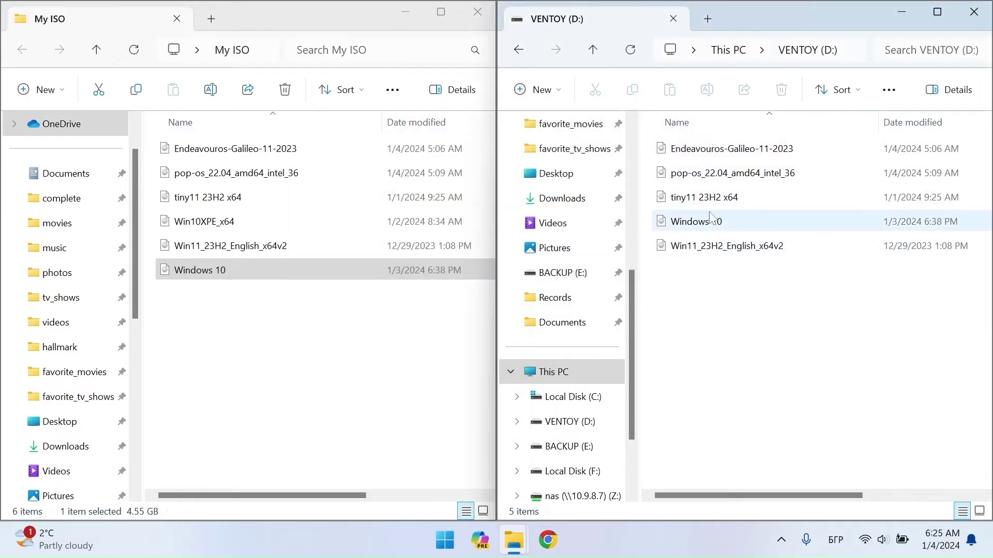
Step: Close the My ISO and VENTOY (D:) windows, then restart Windows from Start
click(471, 15)
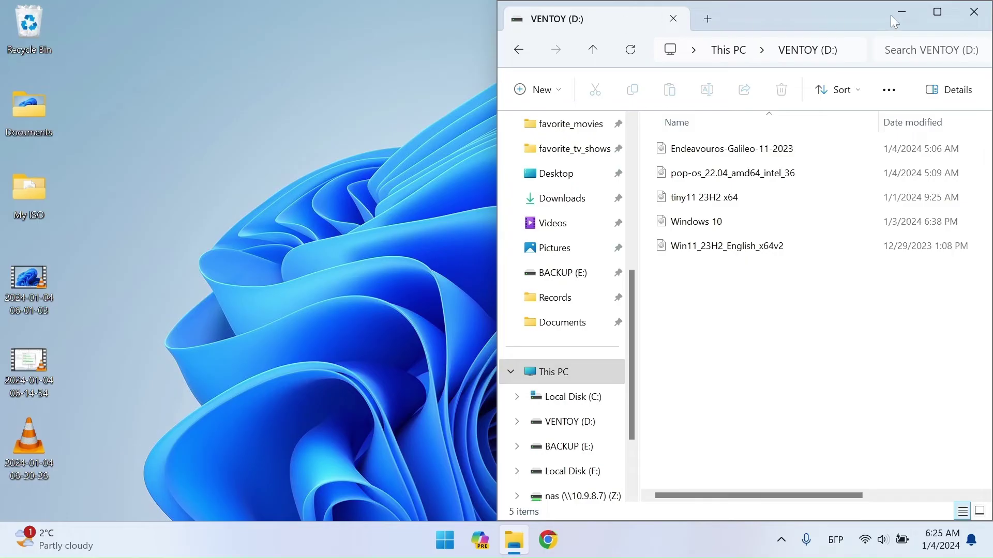
click(983, 8)
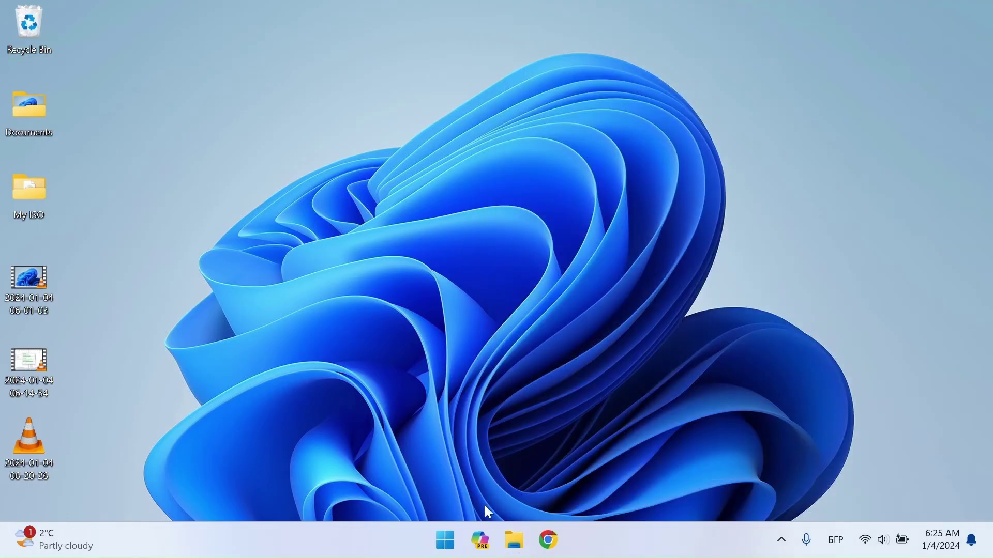
click(456, 537)
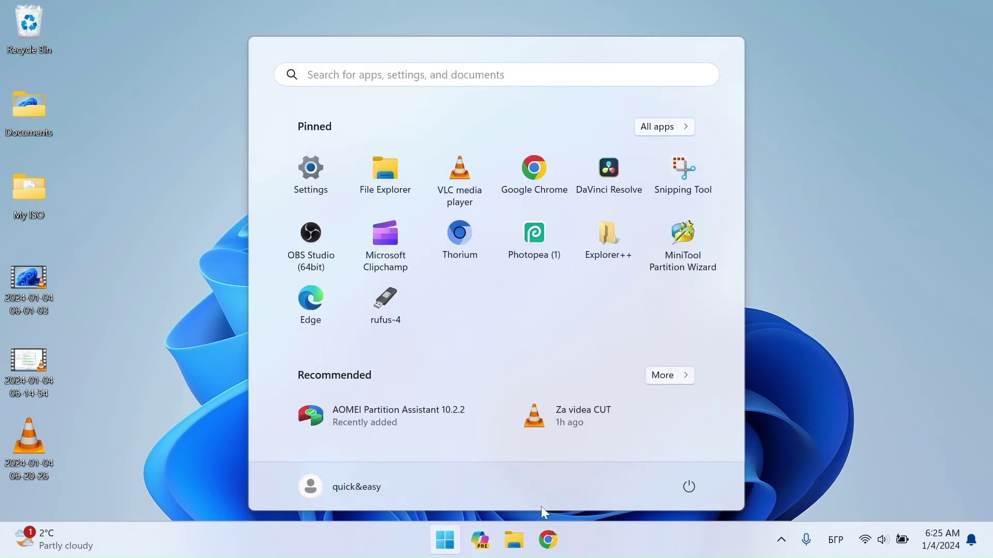
click(689, 490)
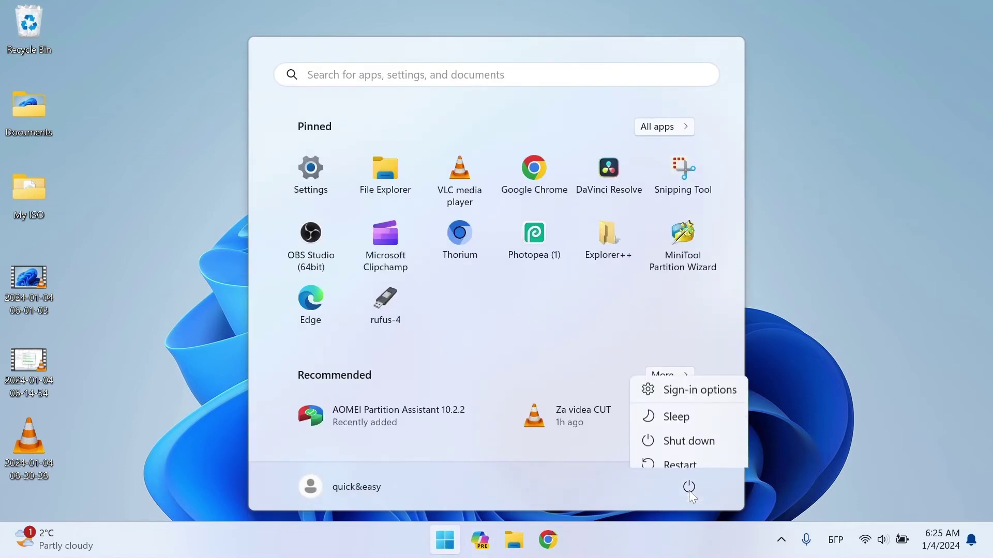
click(689, 457)
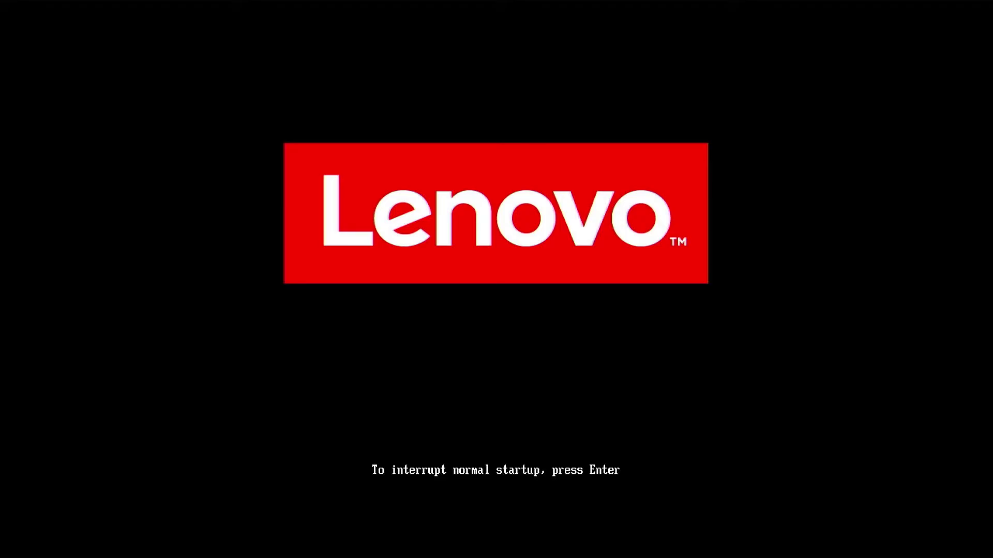
Step: Bring up the Lenovo boot menu with F12 and boot from USB SanDisk 3.2Gen1
key(F12)
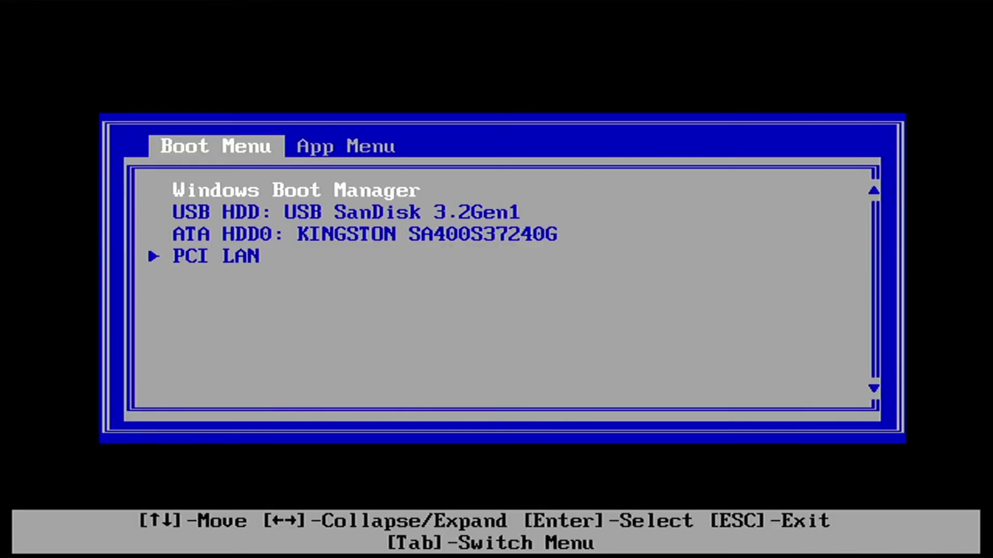
key(Down)
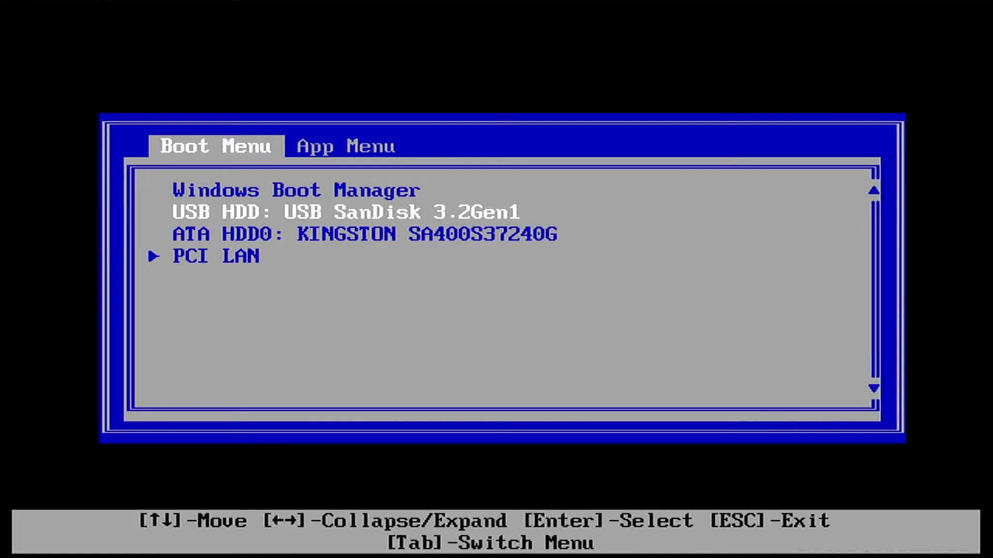
key(Return)
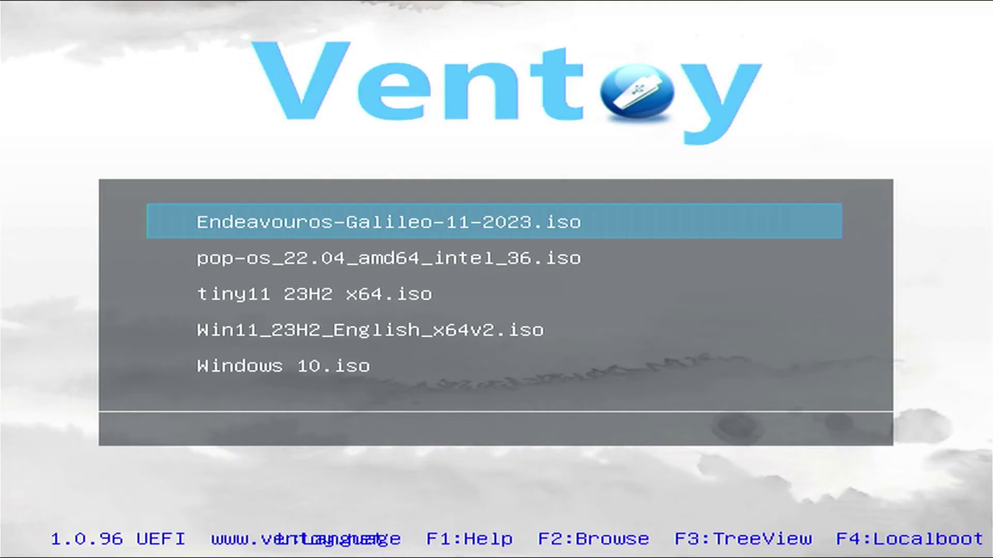
Step: Boot Endeavouros-Galileo-11-2023.iso from Ventoy in normal mode and start the default UEFI entry
key(Down)
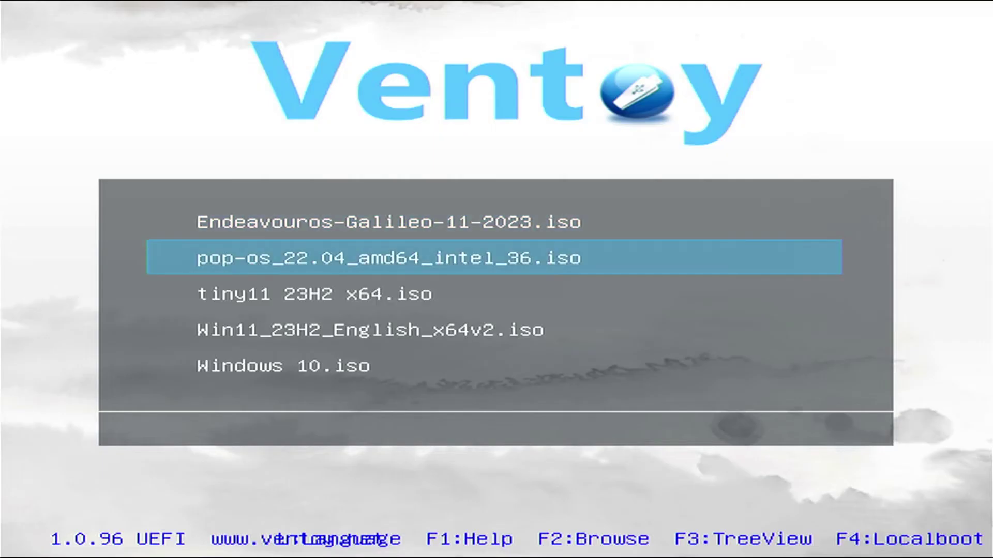
key(Down)
key(Down)
key(Down)
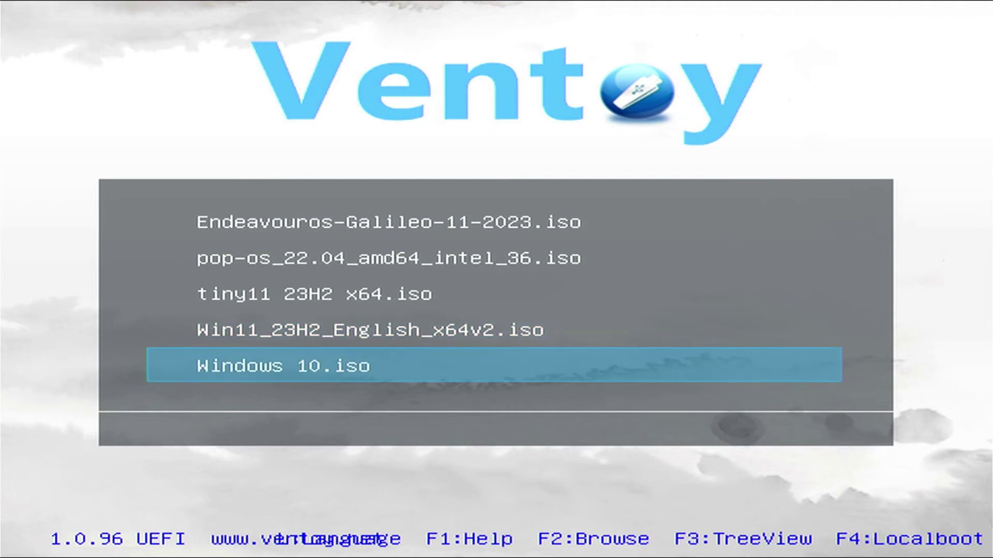
key(Up)
key(Up)
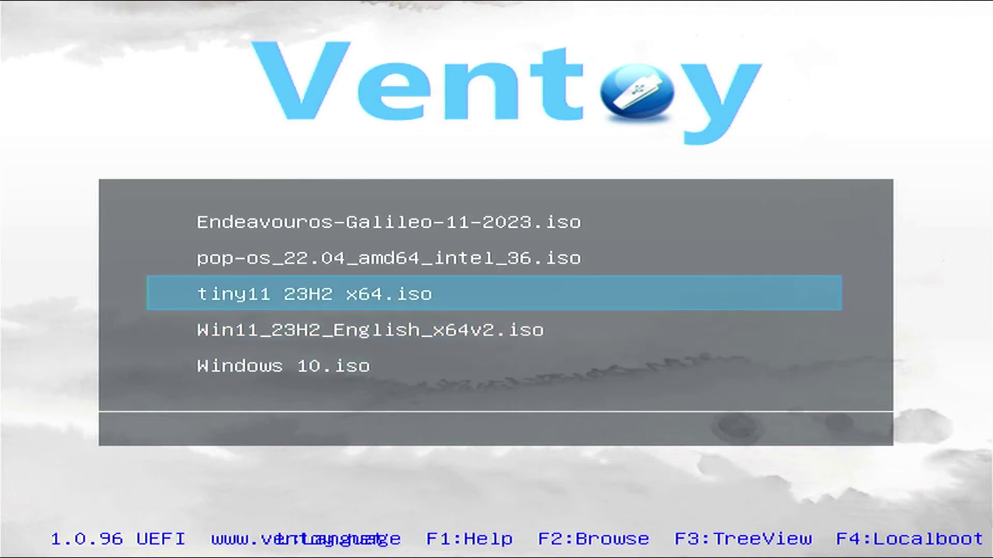
key(Up)
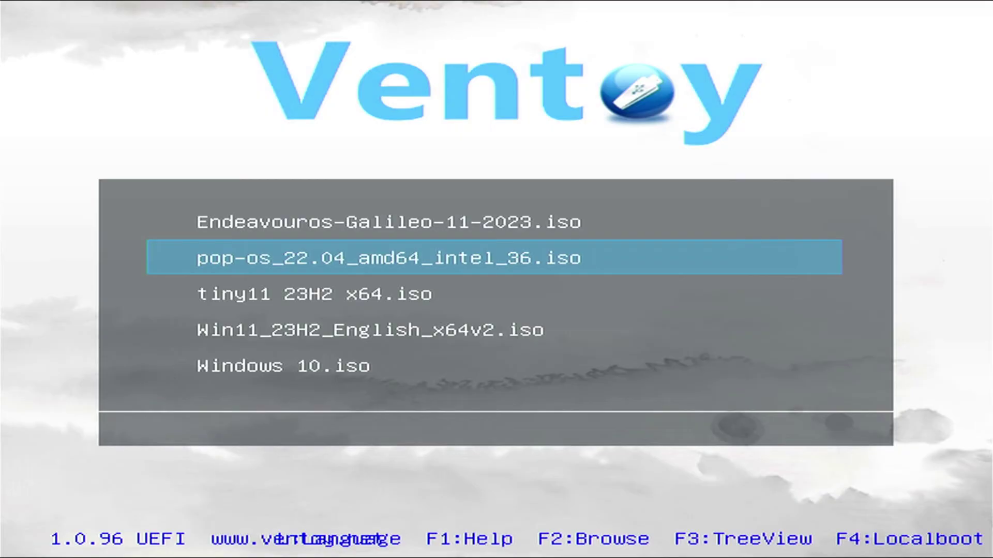
key(Up)
key(Return)
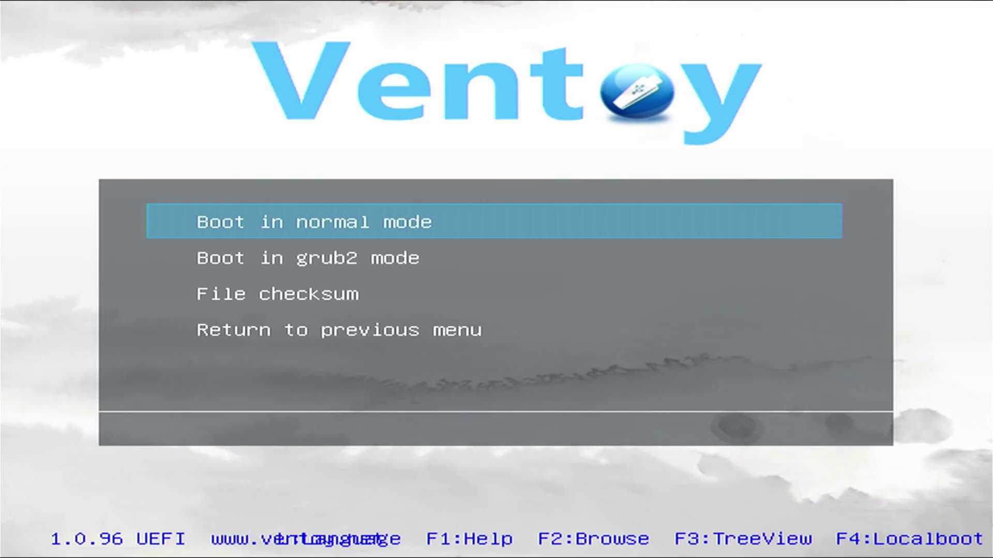
key(Return)
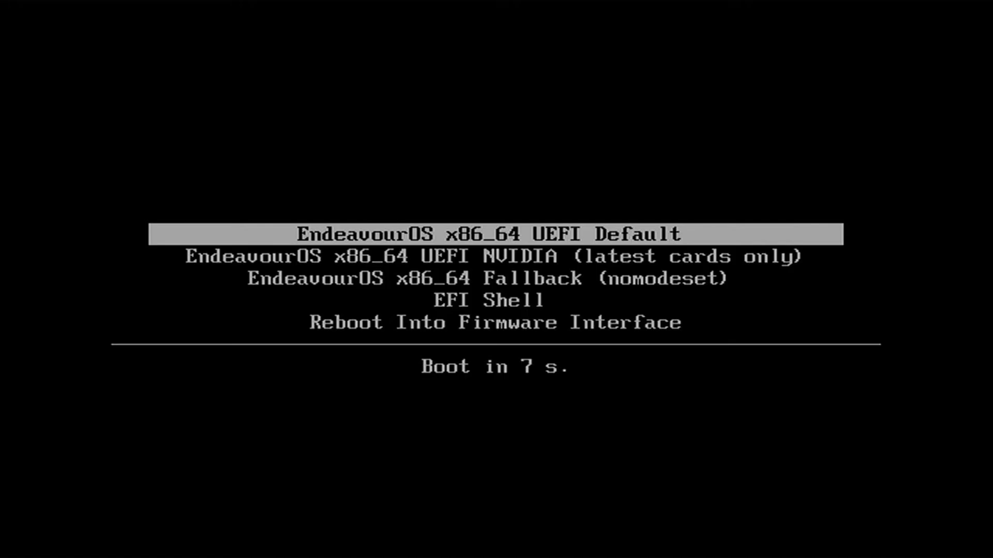
key(Return)
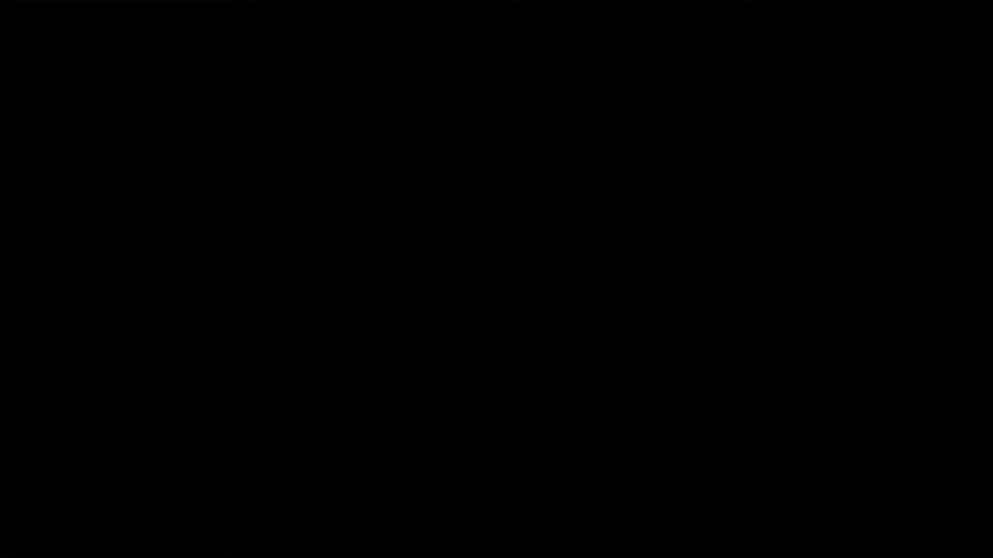